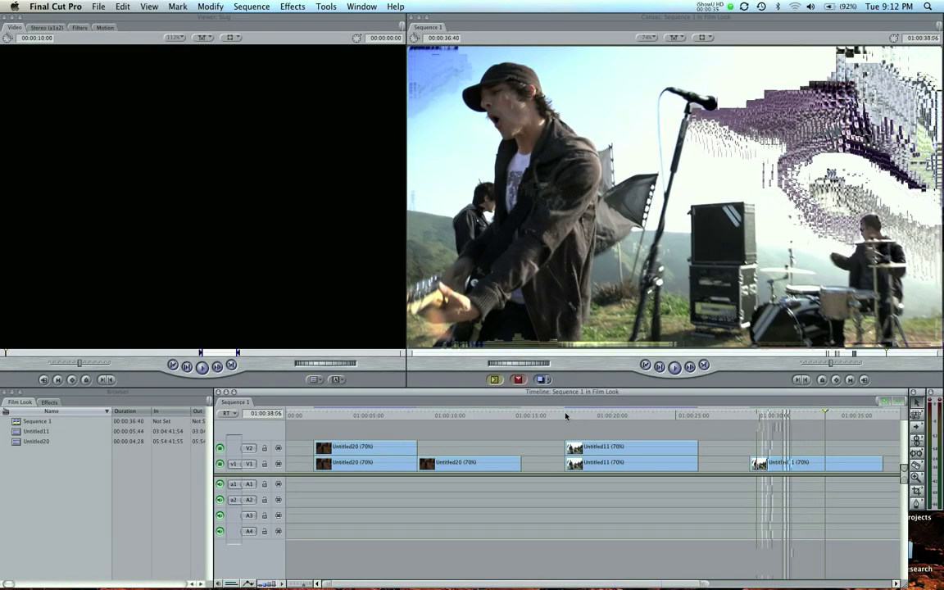
Option-drag the last Untitled11 clip from V1 onto V2 to duplicate it, then select the V2 copy.
click(578, 418)
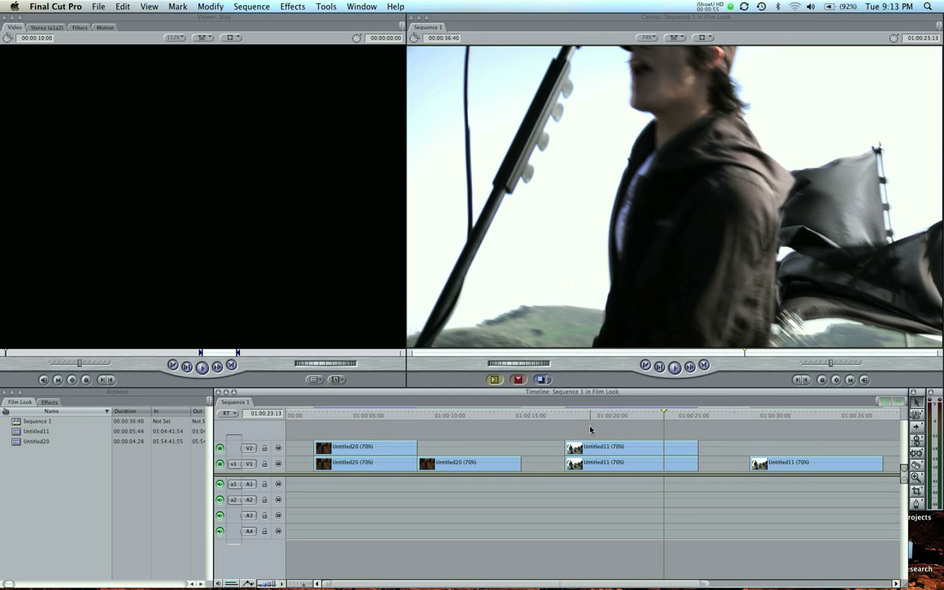
click(763, 417)
drag(763, 418, 751, 419)
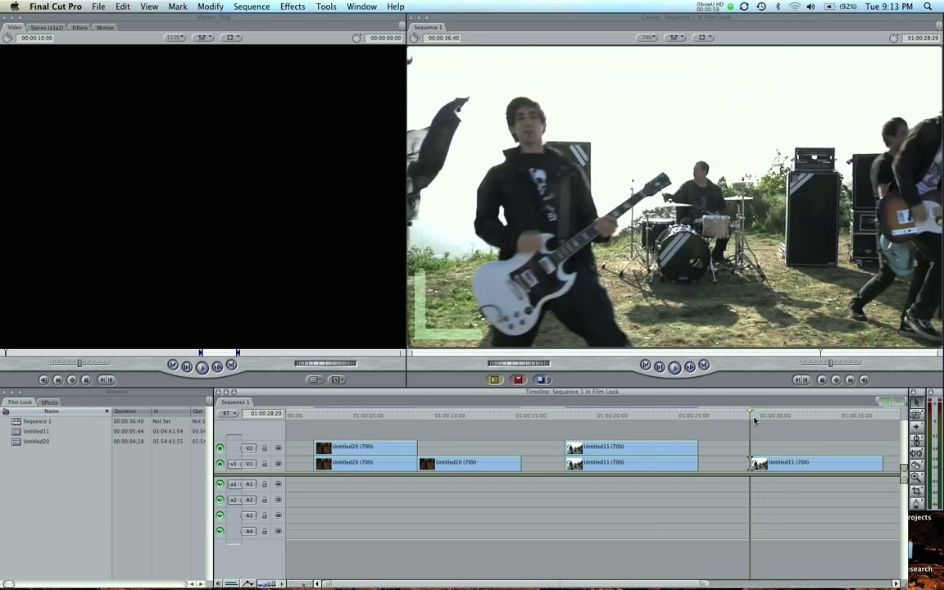
click(776, 466)
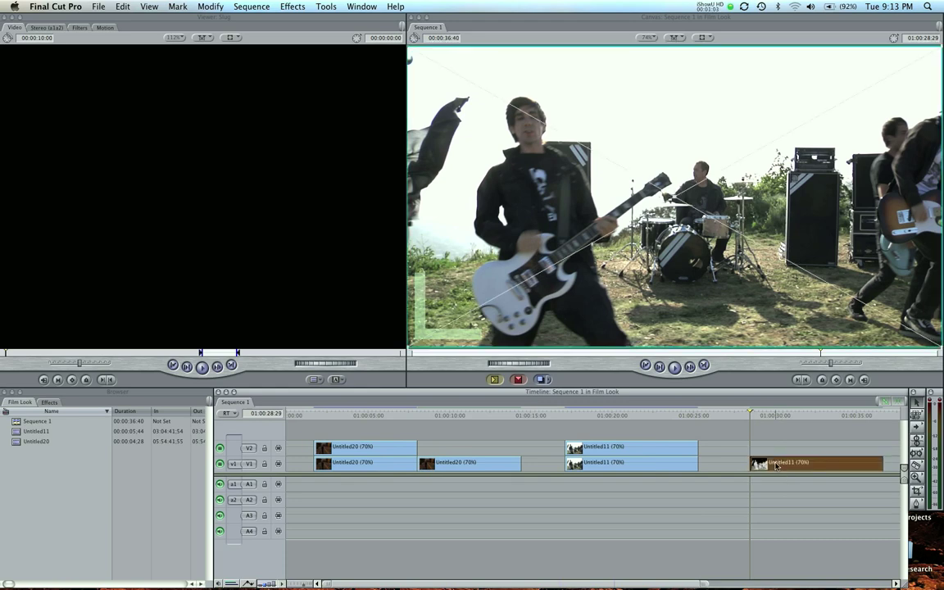
drag(776, 466, 812, 415)
click(788, 415)
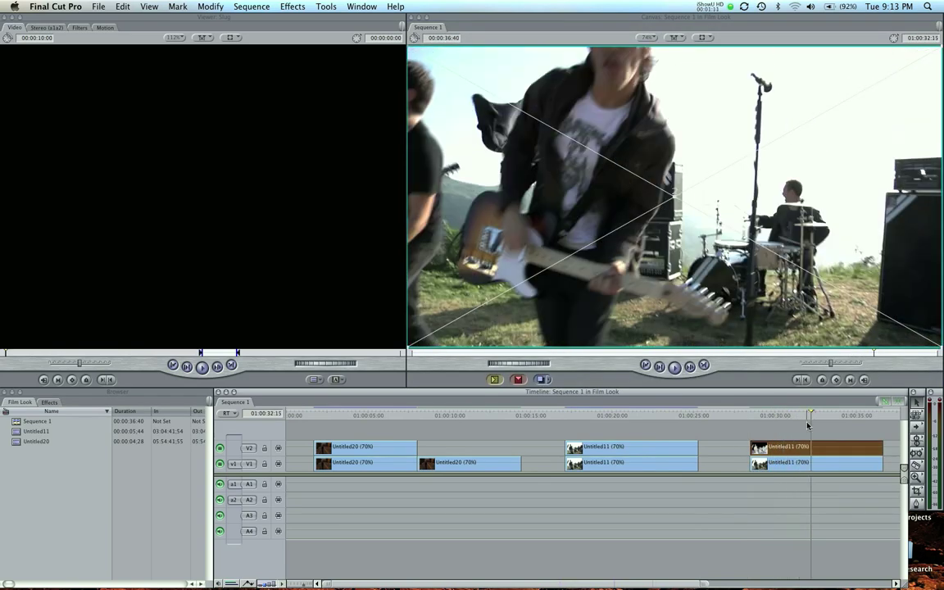
click(811, 428)
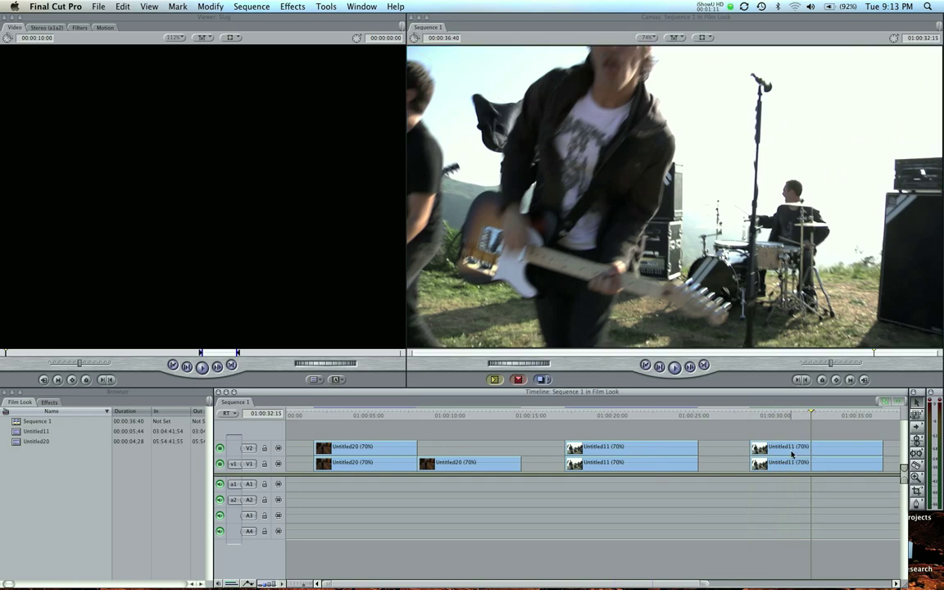
click(834, 448)
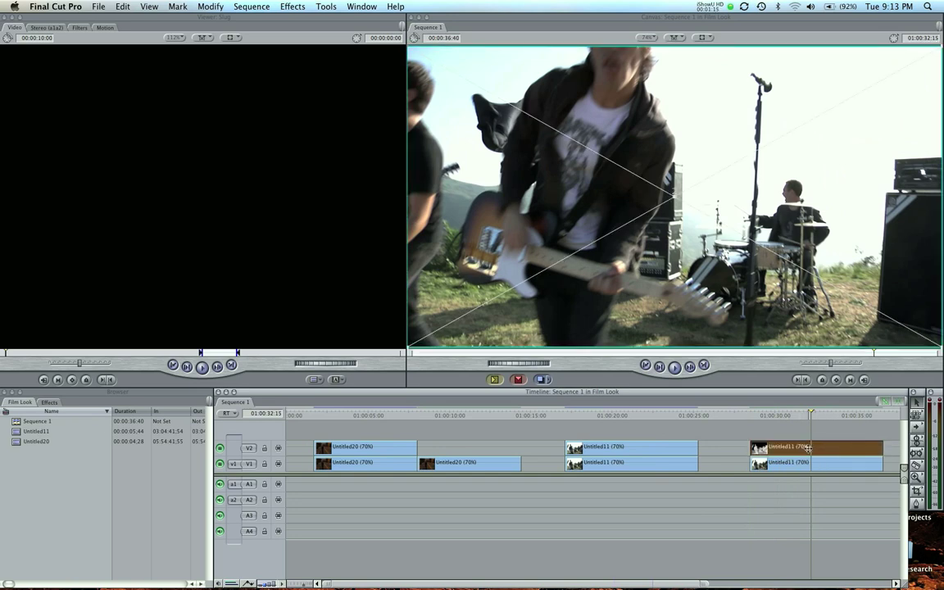
Apply Color Corrector 3-way Copy from the Effects Favorites to the V2 Untitled11 copy.
double_click(774, 447)
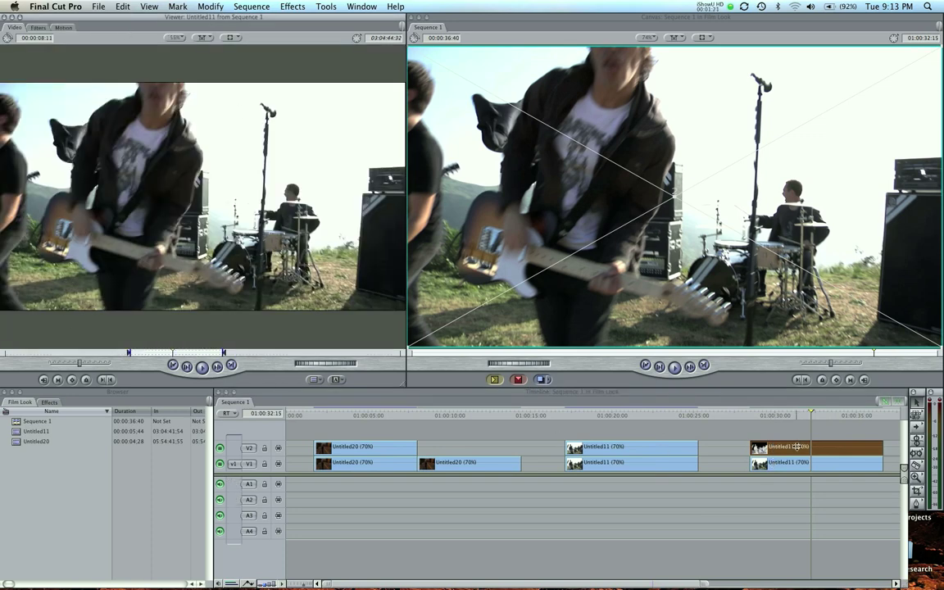
click(48, 402)
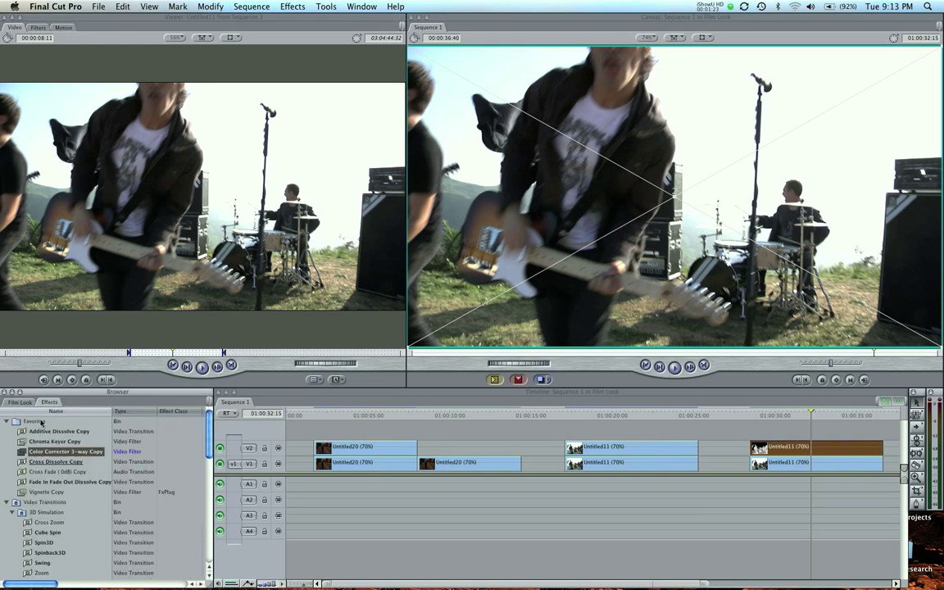
drag(65, 452, 774, 447)
drag(65, 451, 784, 470)
scroll(71, 471, down, 5)
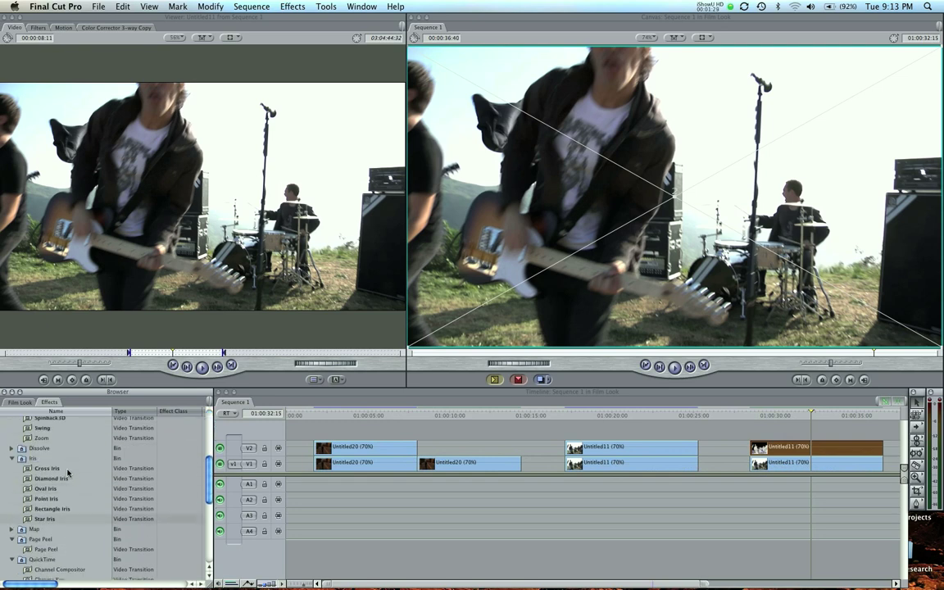
scroll(71, 470, up, 10)
click(7, 436)
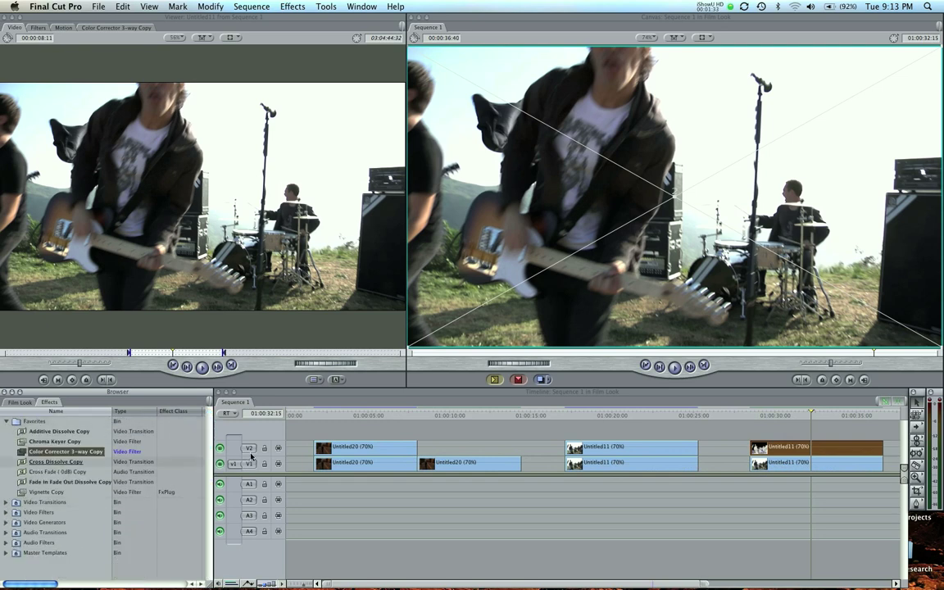
Move the playhead to about 01:00:31 and load the V2 overlay clip into the editor.
click(791, 434)
click(792, 416)
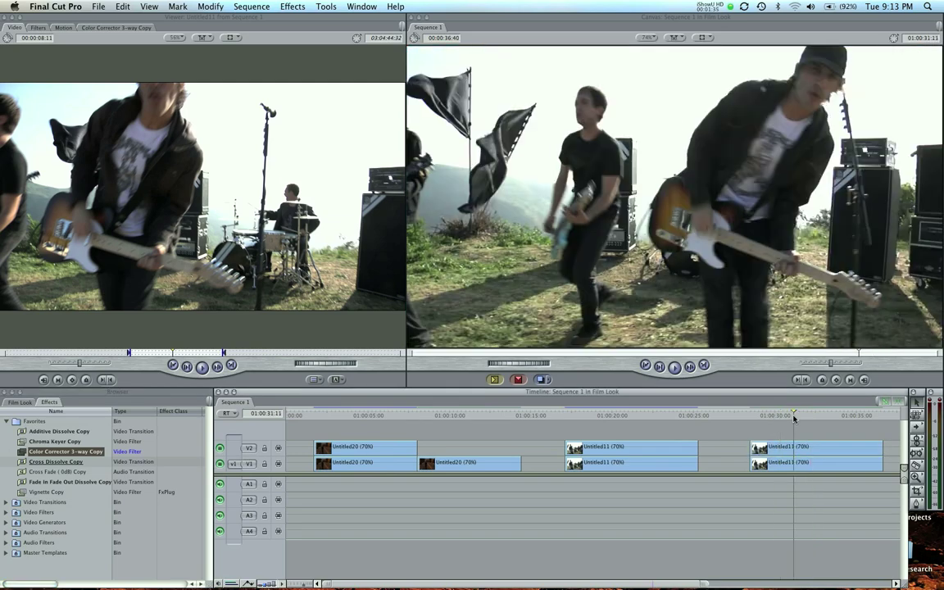
double_click(799, 446)
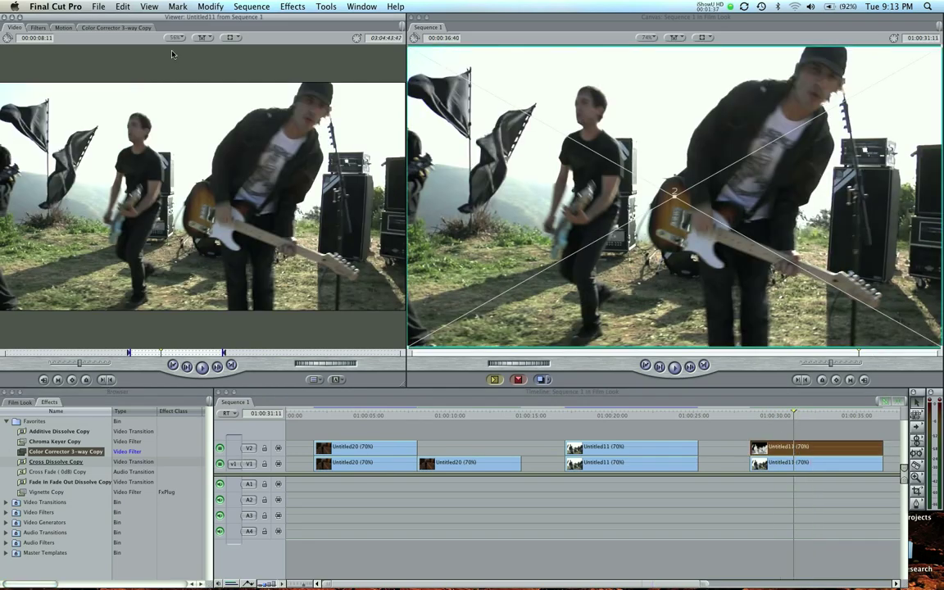
Drag the color corrector's Sat slider fully left to make the V2 overlay black and white.
click(115, 28)
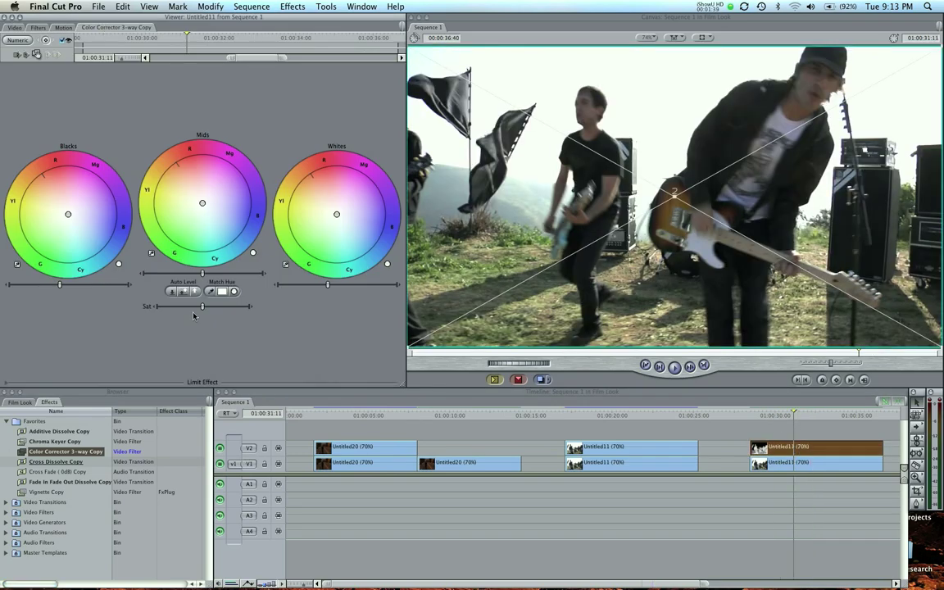
drag(202, 306, 154, 309)
click(710, 392)
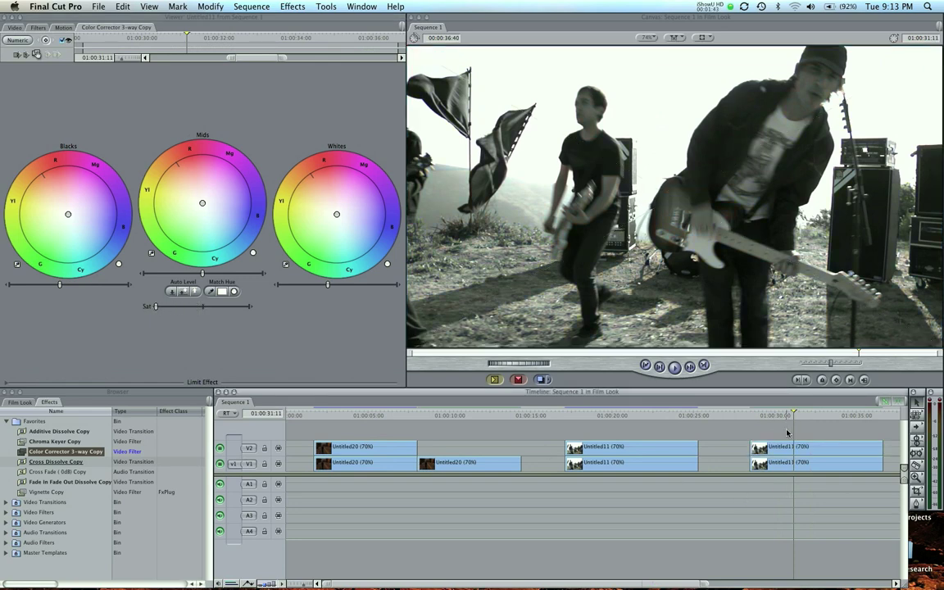
Set the V2 overlay clip's composite mode to Overlay and scrub back to about 01:00:30.
right_click(779, 450)
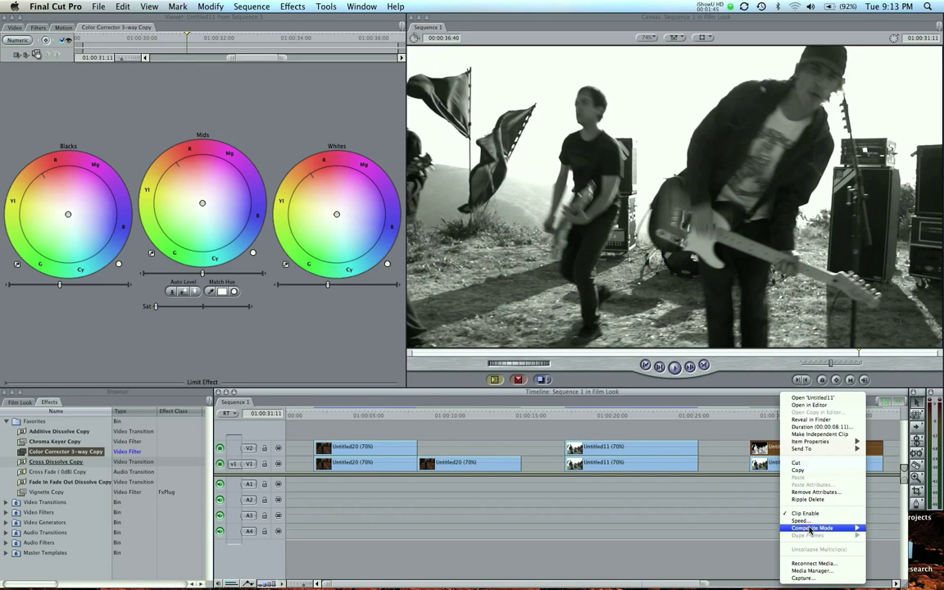
mouse_move(809, 529)
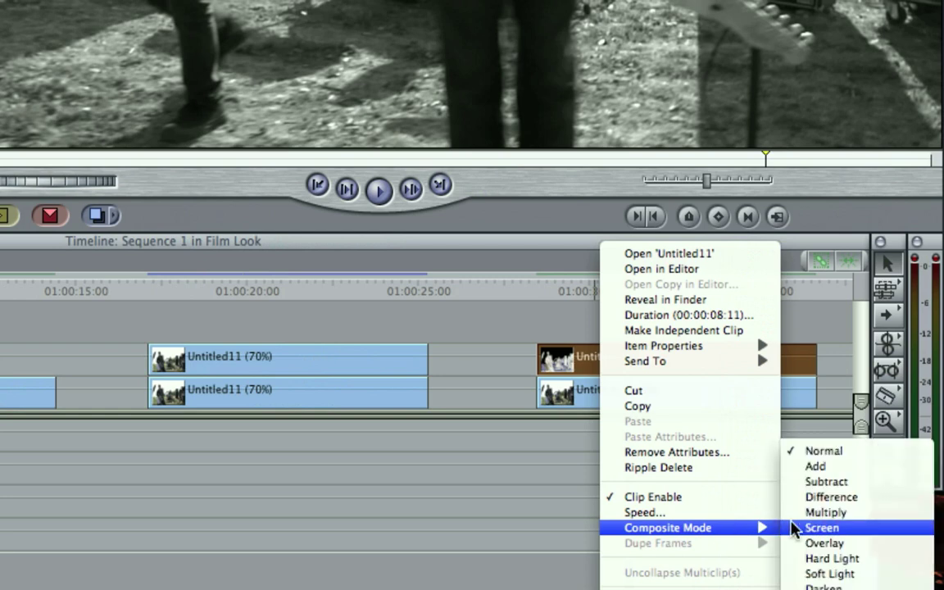
click(805, 542)
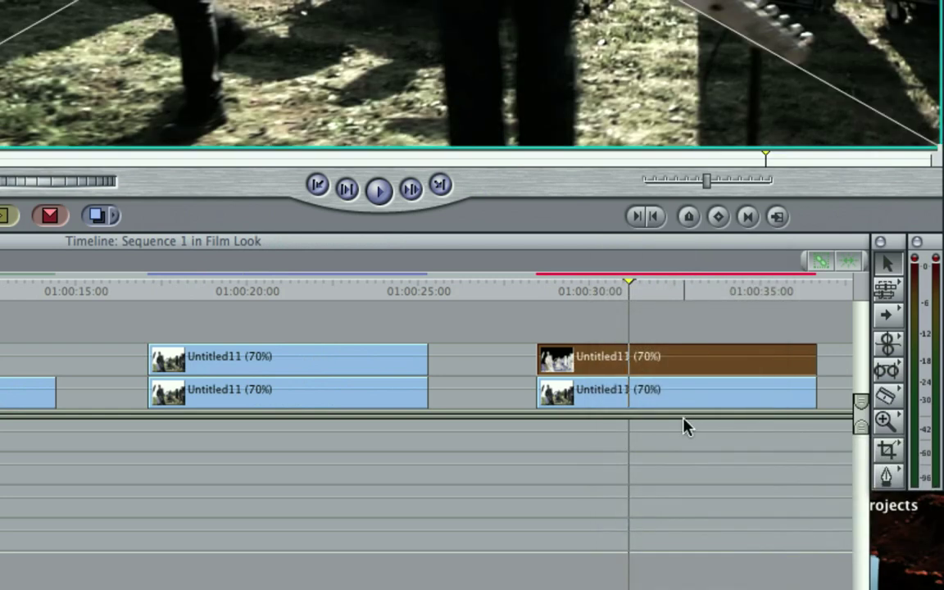
drag(607, 291, 573, 289)
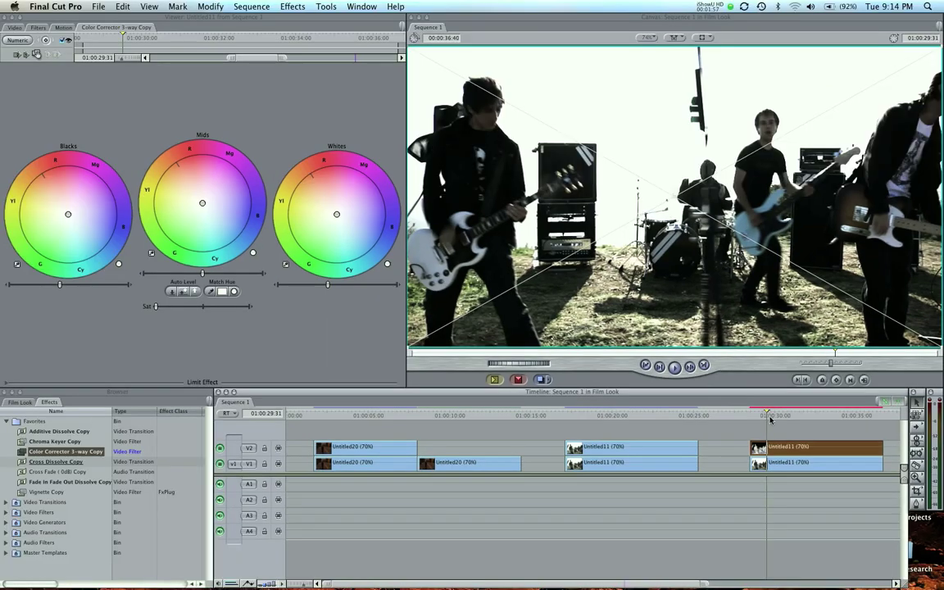
Scrub the final shot, park at 01:00:31:04, and open the base V1 Untitled11 clip.
drag(783, 414, 832, 408)
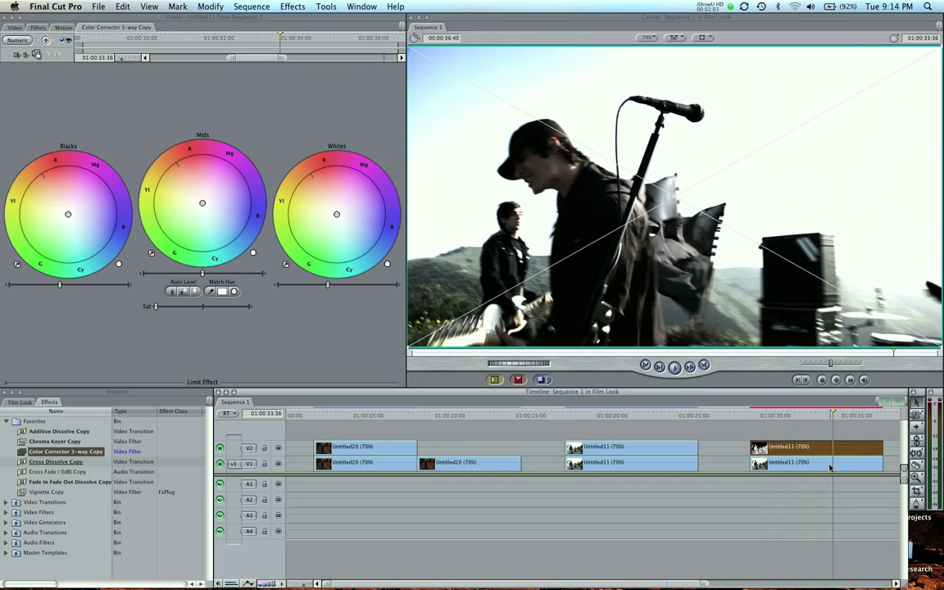
mouse_move(781, 416)
mouse_down()
mouse_move(750, 416)
mouse_move(791, 416)
mouse_up()
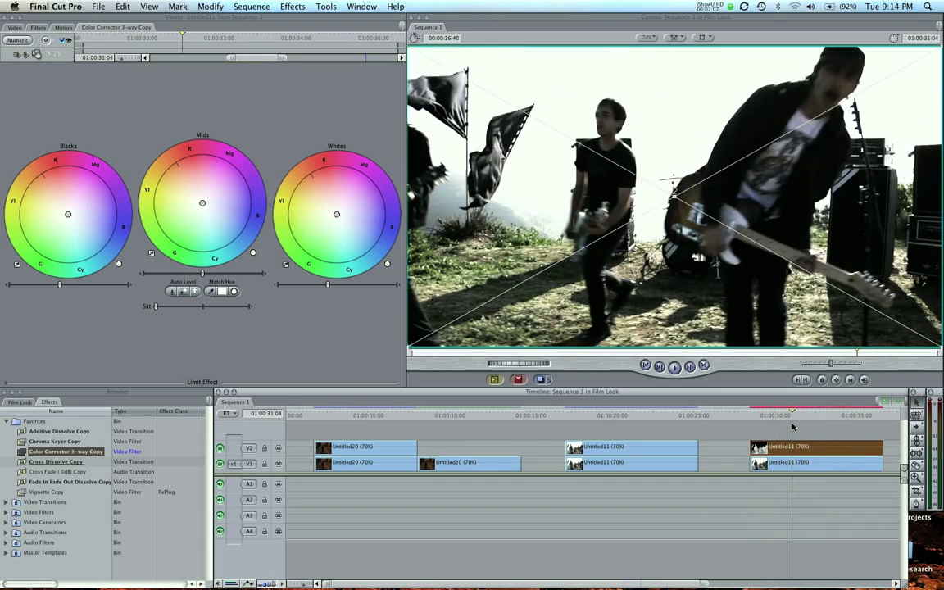
click(791, 465)
double_click(790, 464)
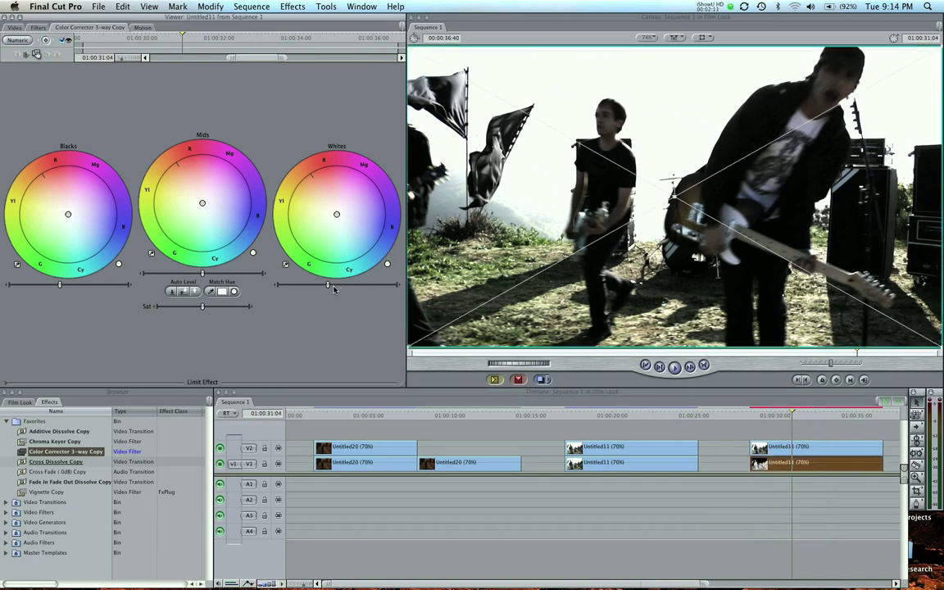
On the V1 clip, lower Whites slightly, lift Blacks, raise Sat and ease Mids down.
mouse_move(332, 284)
mouse_down()
mouse_move(344, 284)
mouse_move(323, 284)
mouse_up()
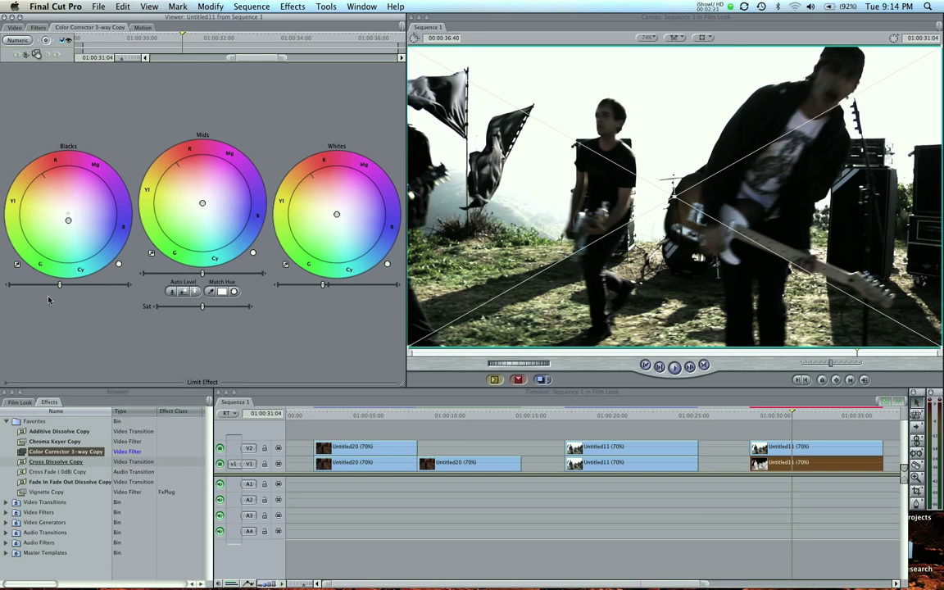
drag(59, 285, 79, 286)
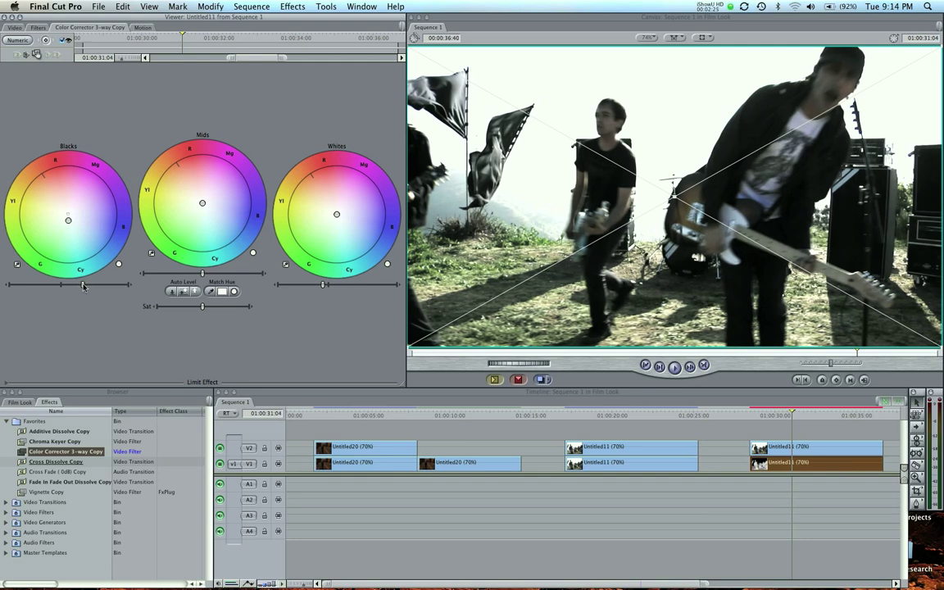
drag(208, 307, 213, 307)
drag(199, 274, 194, 276)
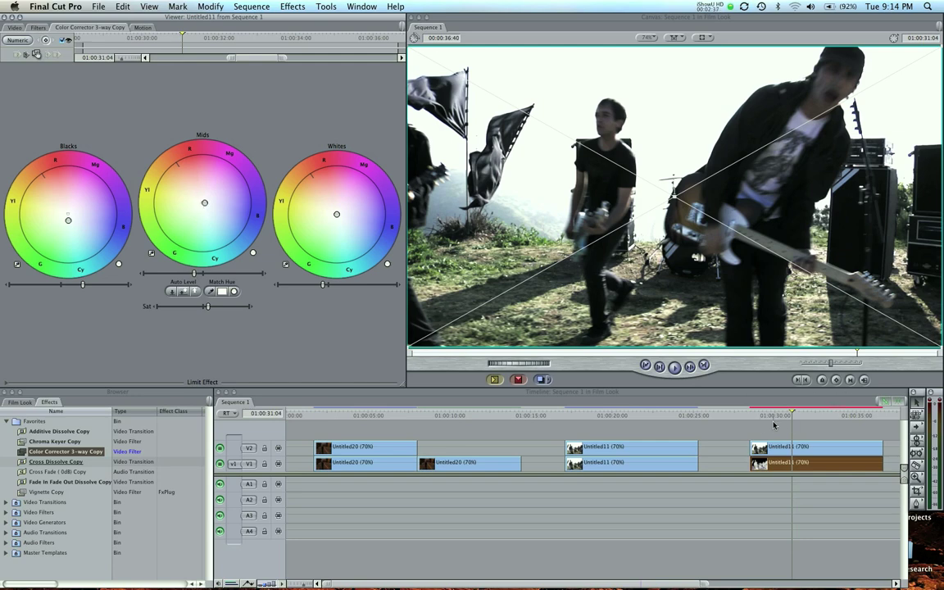
Render both stacked Untitled11 end clips with Cmd+R and play them back from 01:00:28:43.
drag(776, 436, 795, 474)
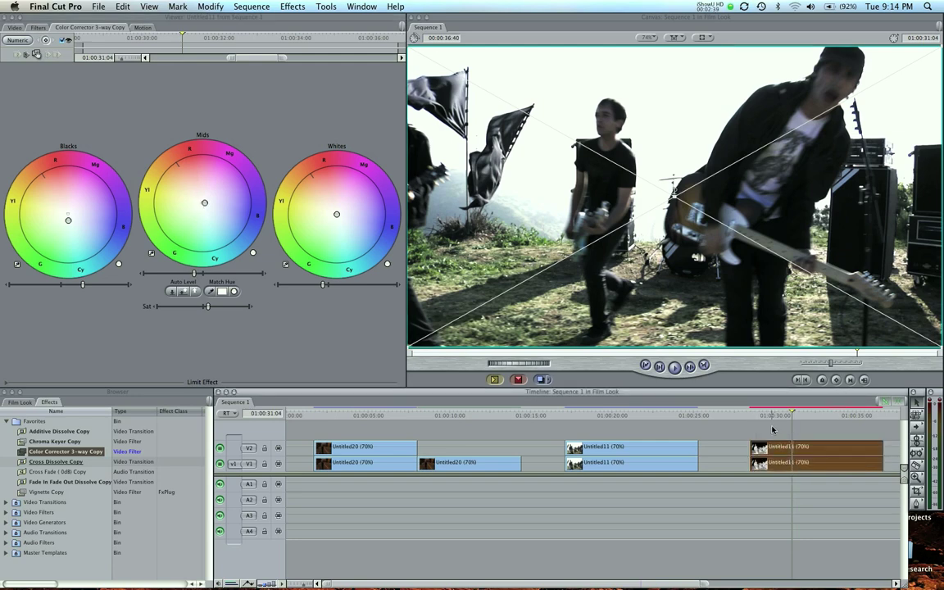
key(super+r)
click(754, 415)
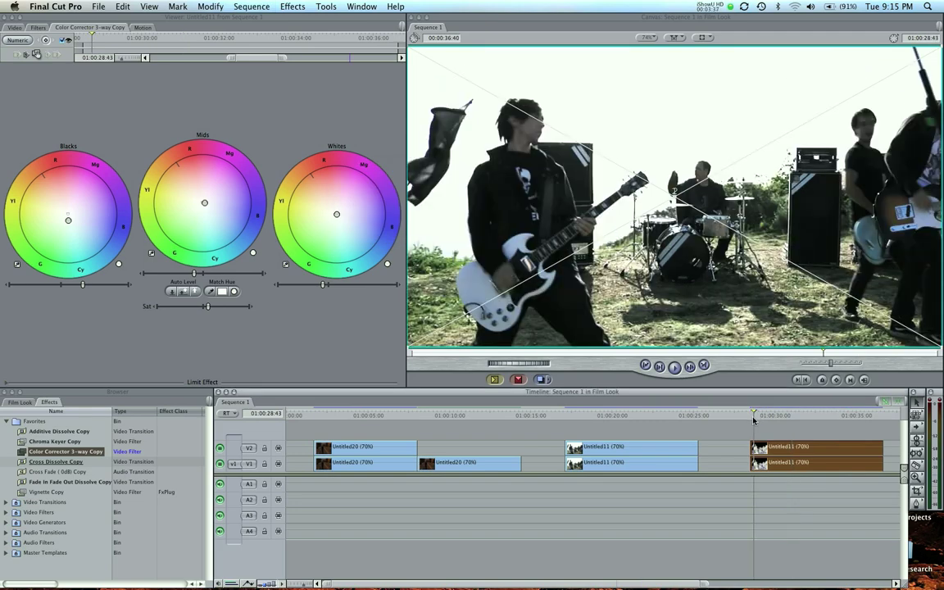
key(space)
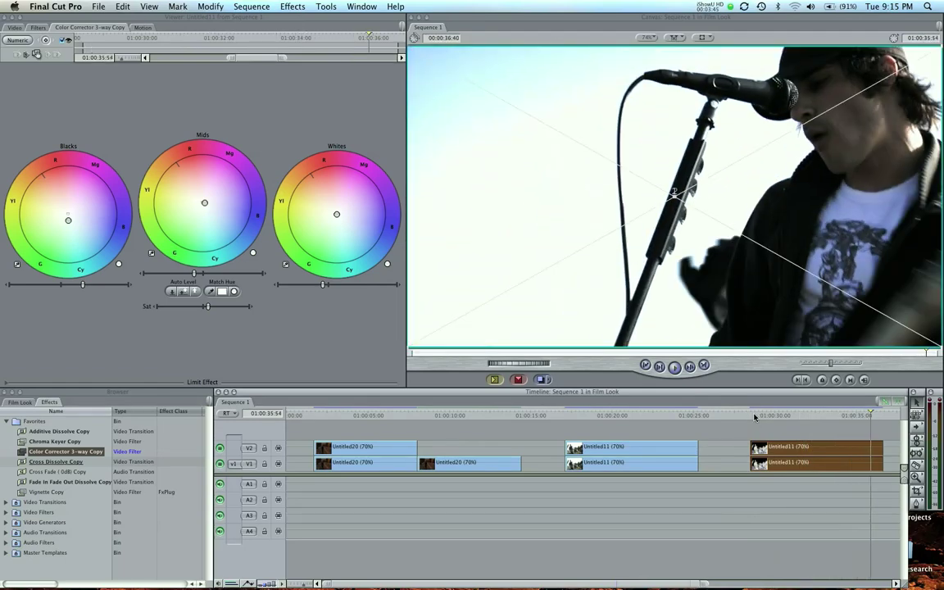
key(j)
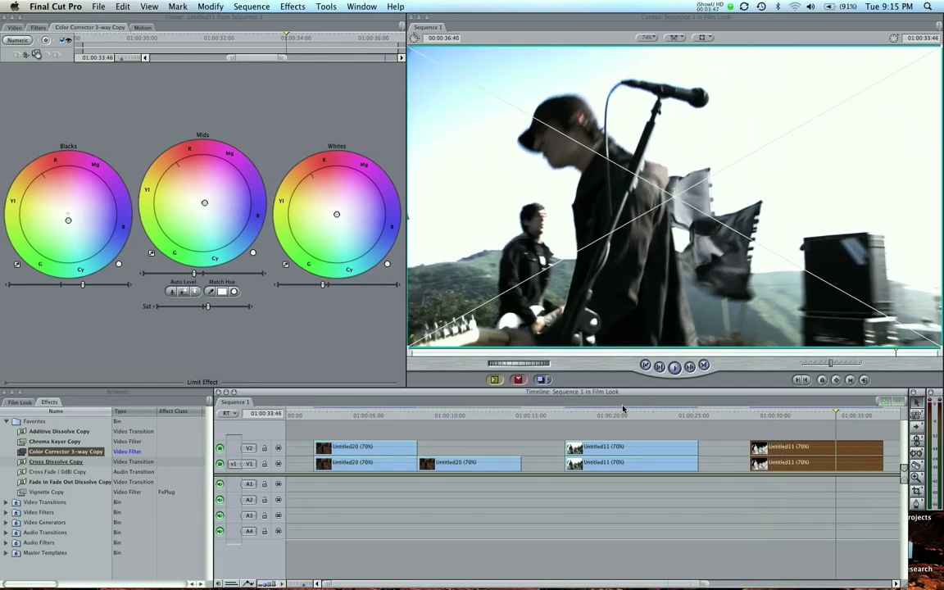
drag(613, 414, 588, 415)
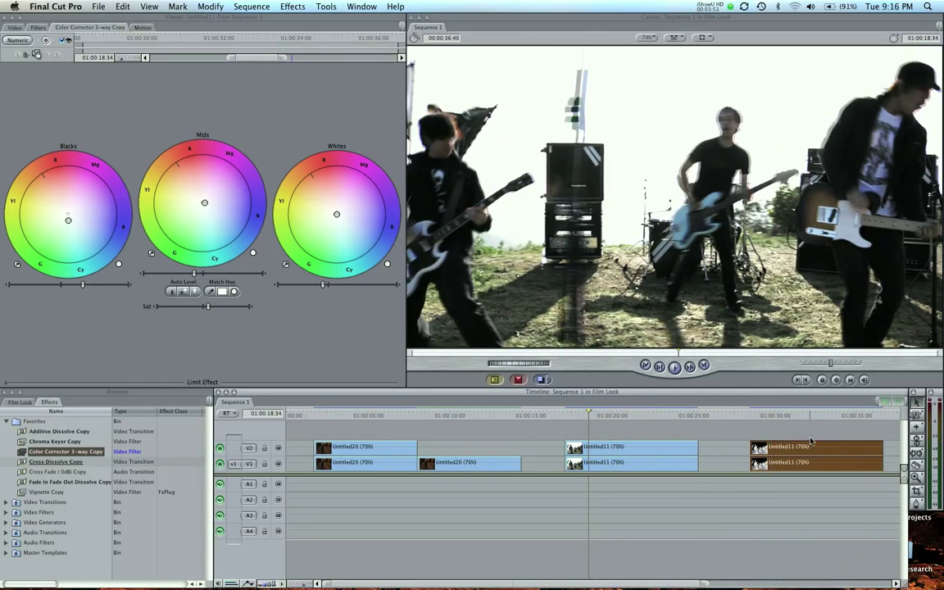
Nudge the V1 clip's Mids balance slightly toward yellow and play from 01:00:31:27.
double_click(786, 463)
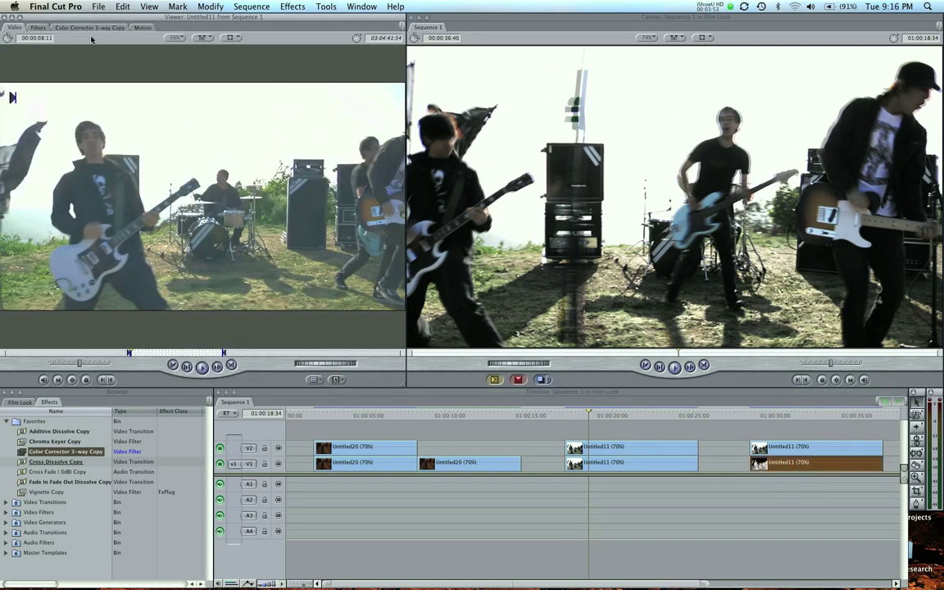
click(90, 27)
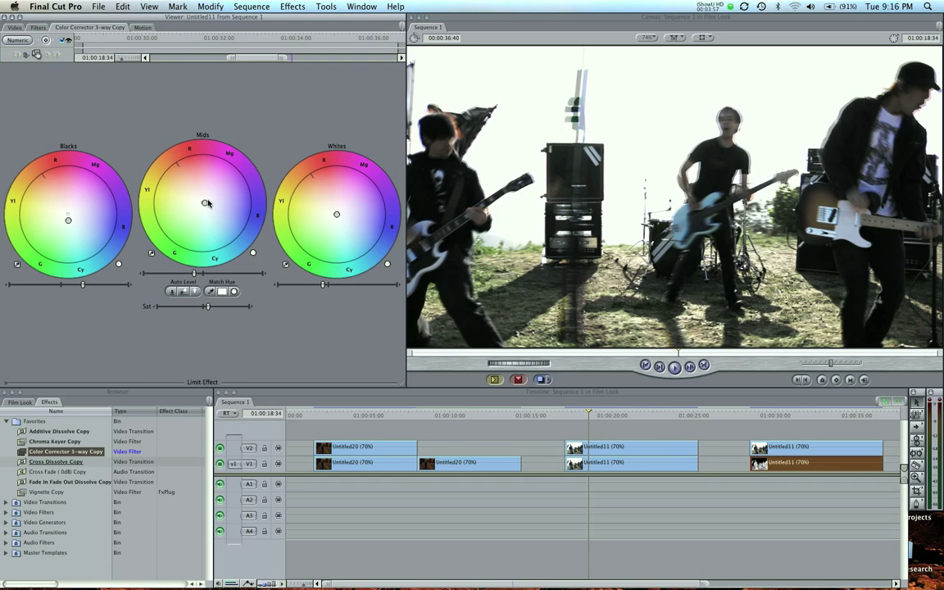
drag(207, 203, 204, 204)
click(799, 415)
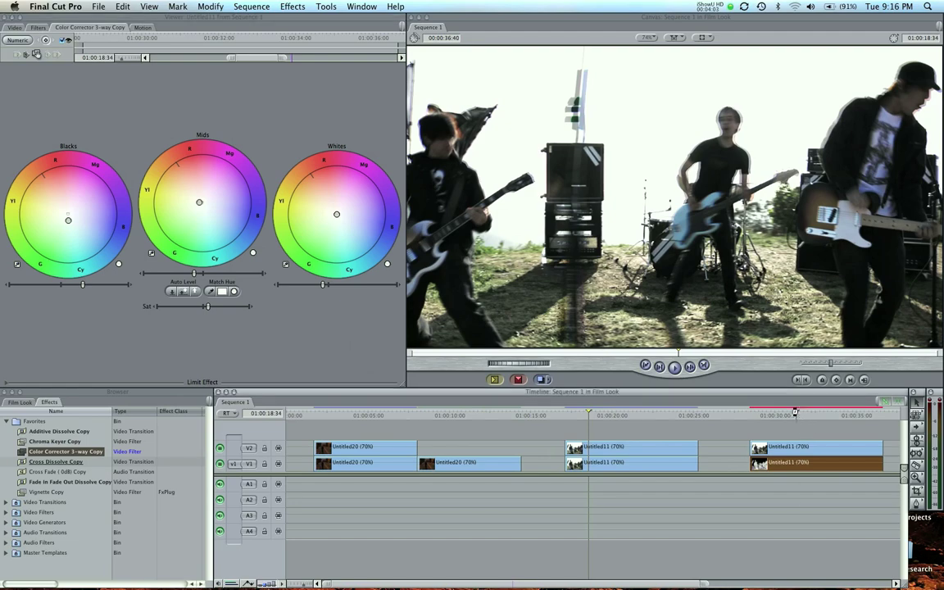
key(space)
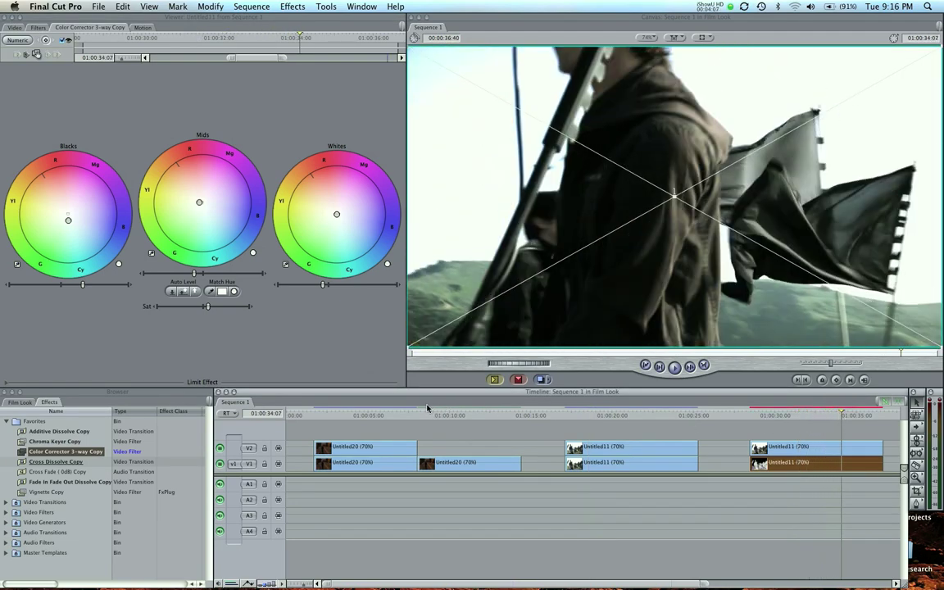
Play the opening Untitled20 street-running shots from near the sequence start and from 01:00:01:56.
click(424, 416)
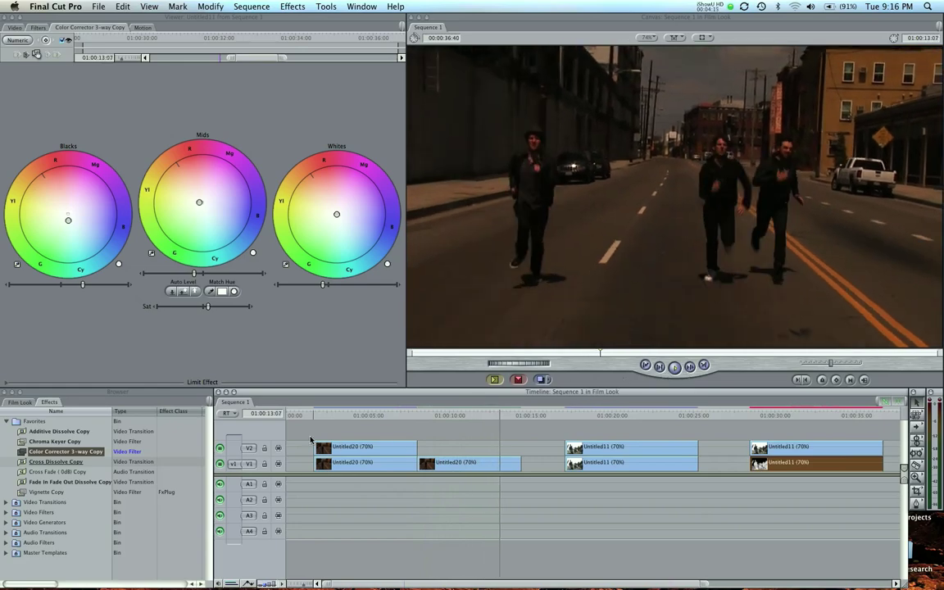
click(674, 366)
click(314, 415)
key(space)
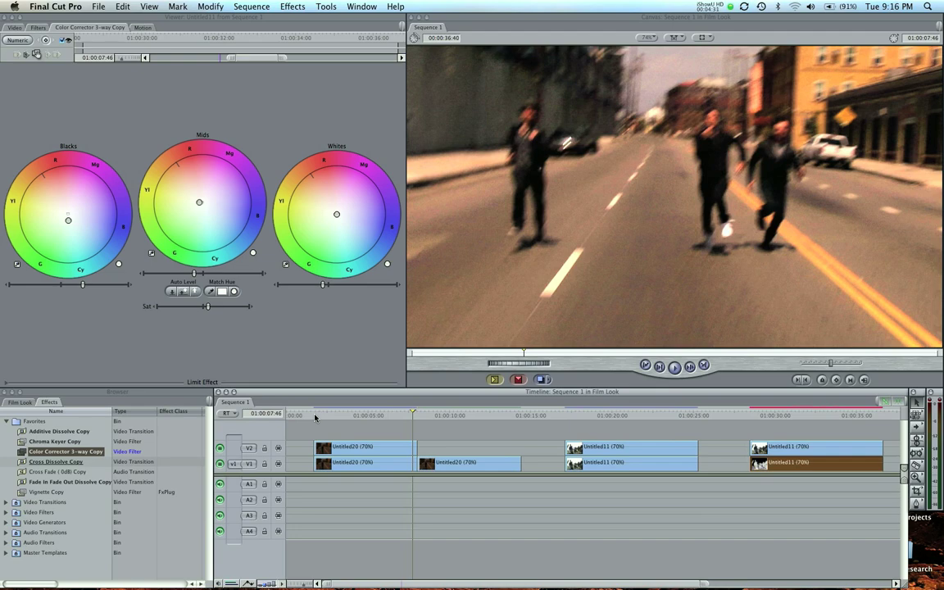
click(314, 417)
key(space)
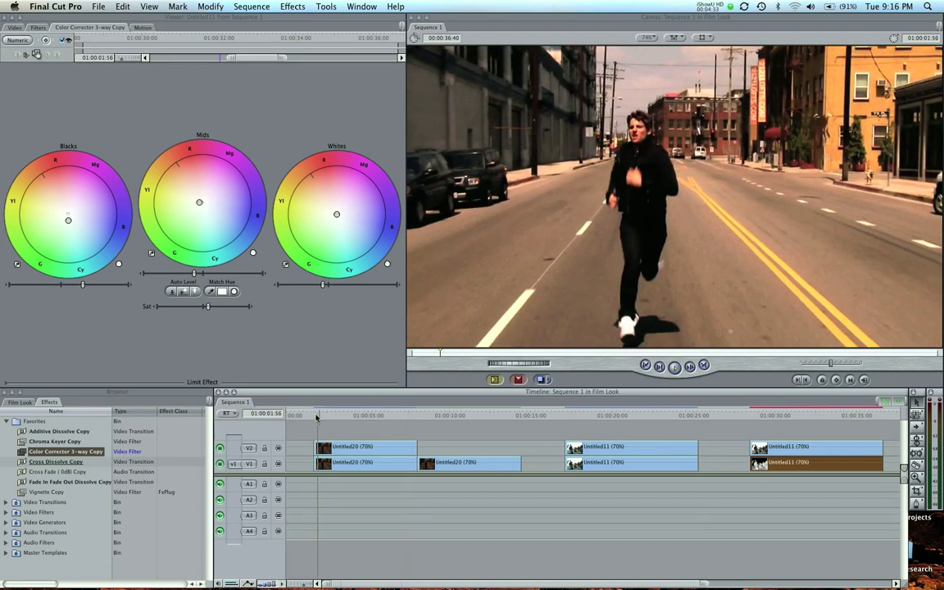